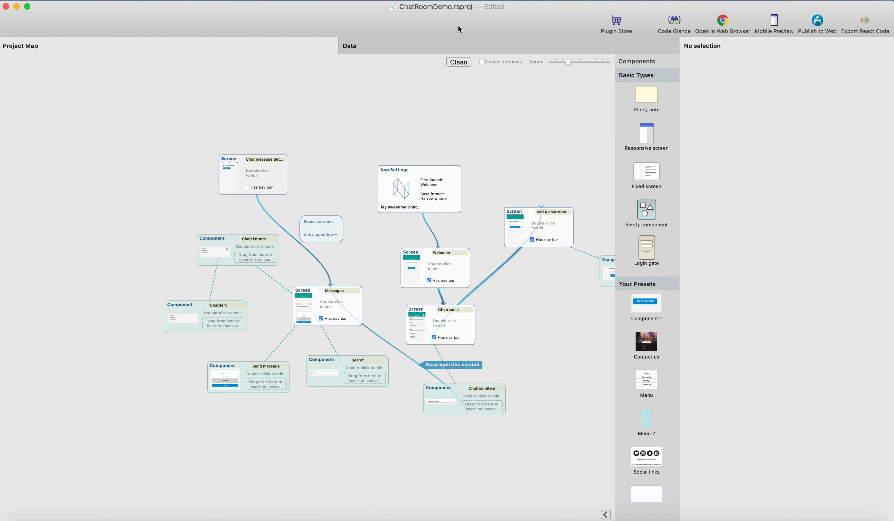
- Inspect the chatrooms data sheet and the data plugin setup holding its firebaseConnection service
{"action": "left_click", "coordinate": [398, 53]}
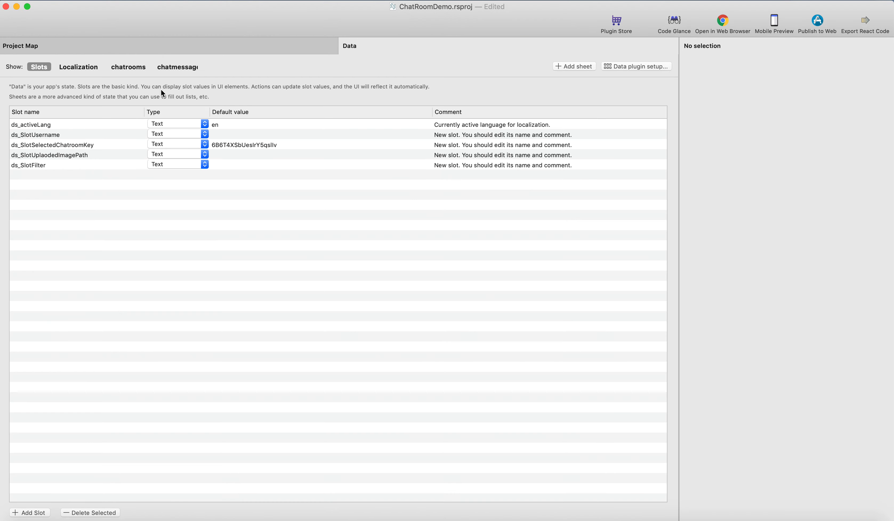
{"action": "left_click", "coordinate": [144, 68]}
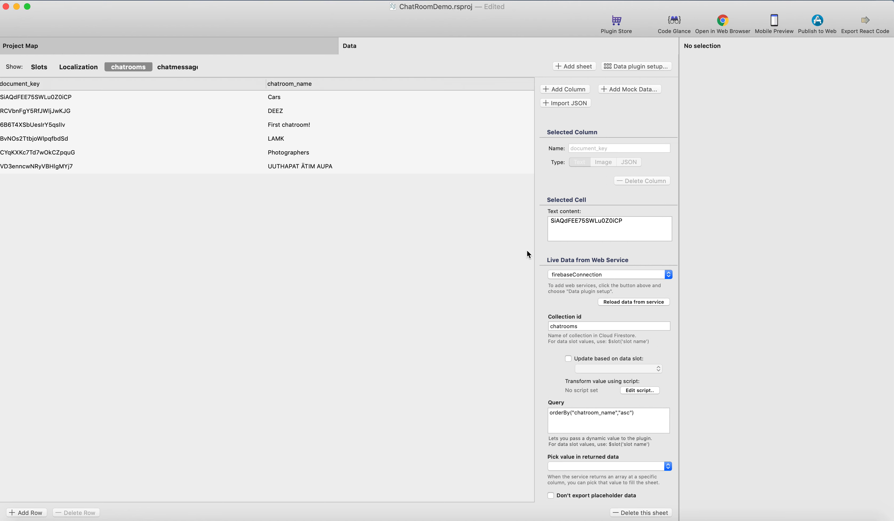
{"action": "left_click", "coordinate": [610, 274]}
{"action": "left_click", "coordinate": [609, 287]}
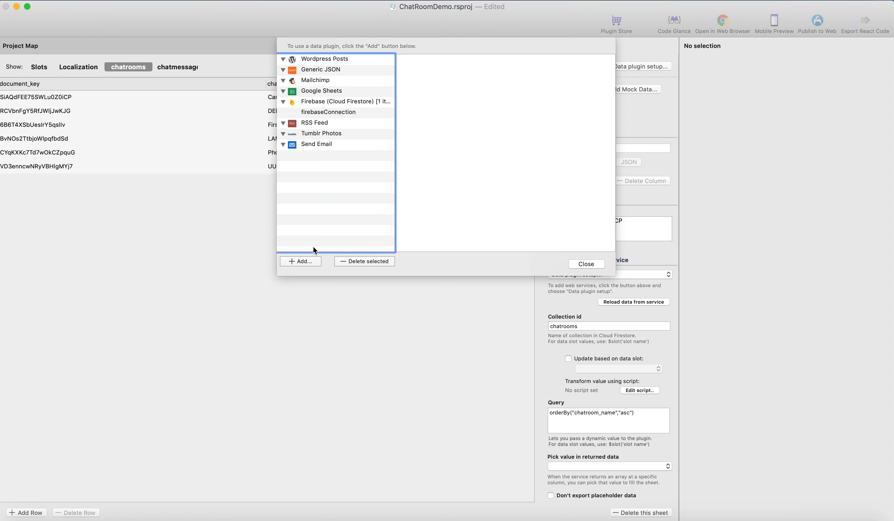
{"action": "left_click", "coordinate": [586, 264]}
- Open the Send message component from the project map and locate the Firebase Upload plugin among the available elements
{"action": "left_click", "coordinate": [45, 47]}
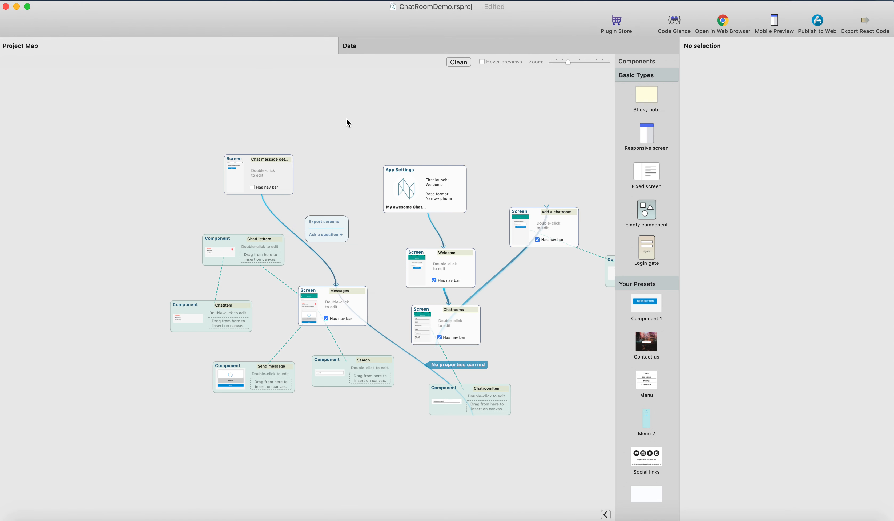
{"action": "double_click", "coordinate": [252, 366]}
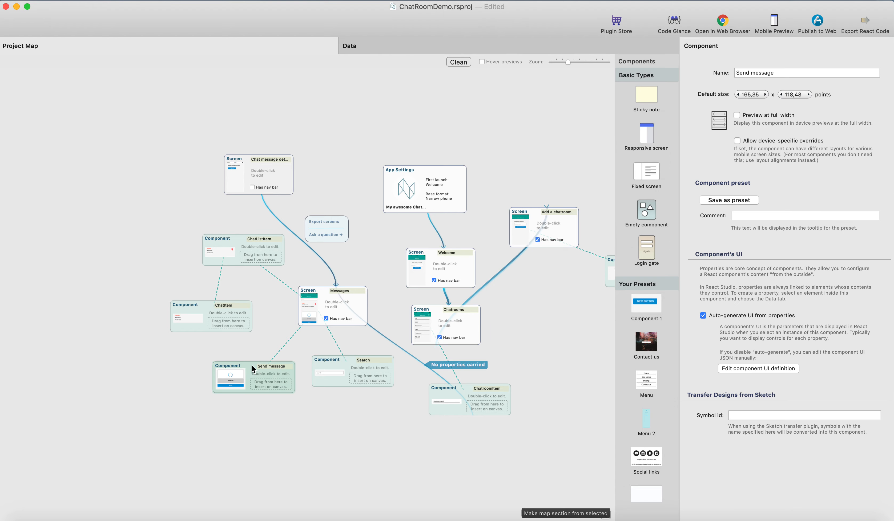
{"action": "left_click", "coordinate": [337, 139]}
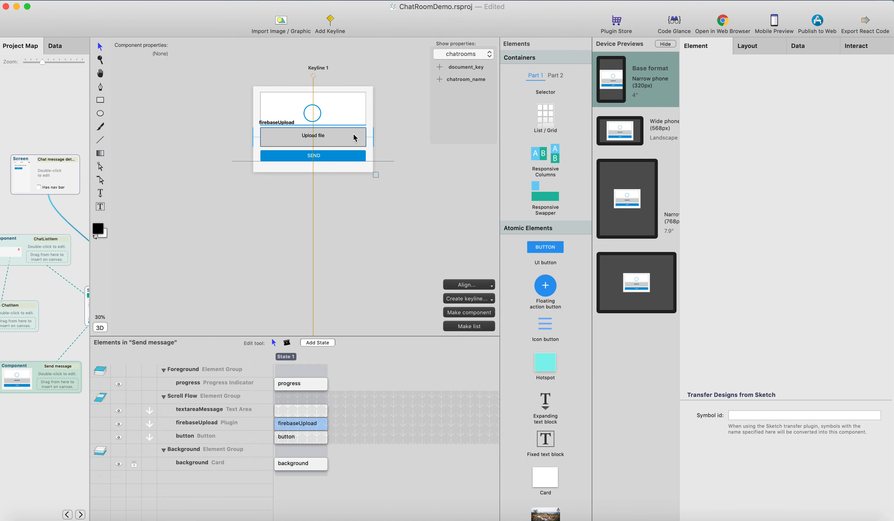
{"action": "scroll", "coordinate": [547, 261], "scroll_direction": "down", "scroll_amount": 15}
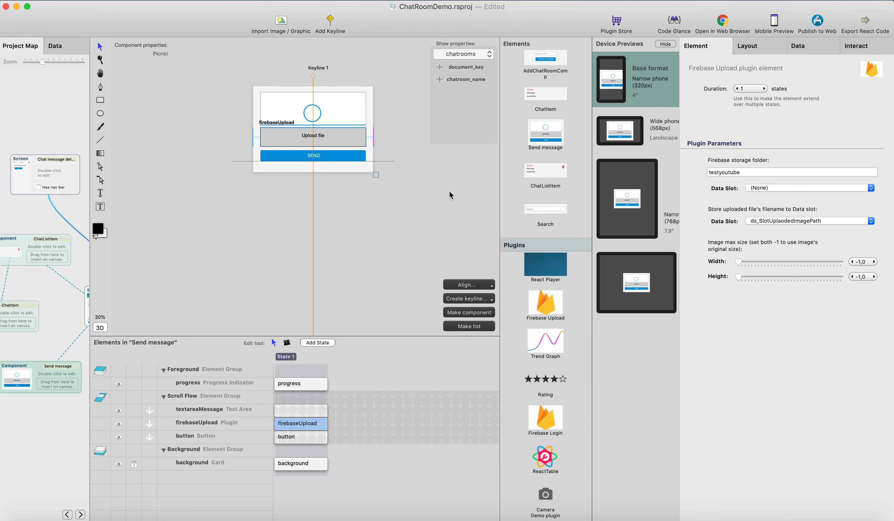
{"action": "left_click", "coordinate": [409, 216]}
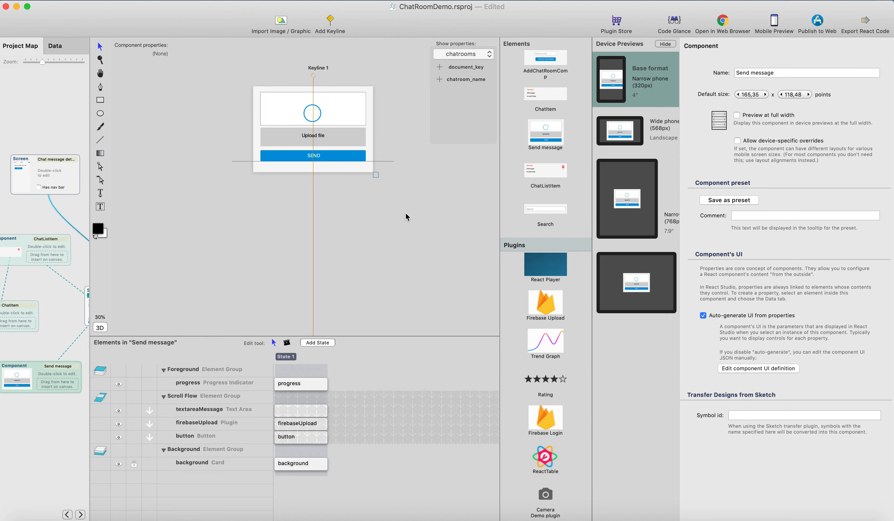
- Set the Firebase storage folder of the Upload file element to youtube
{"action": "left_click", "coordinate": [331, 140]}
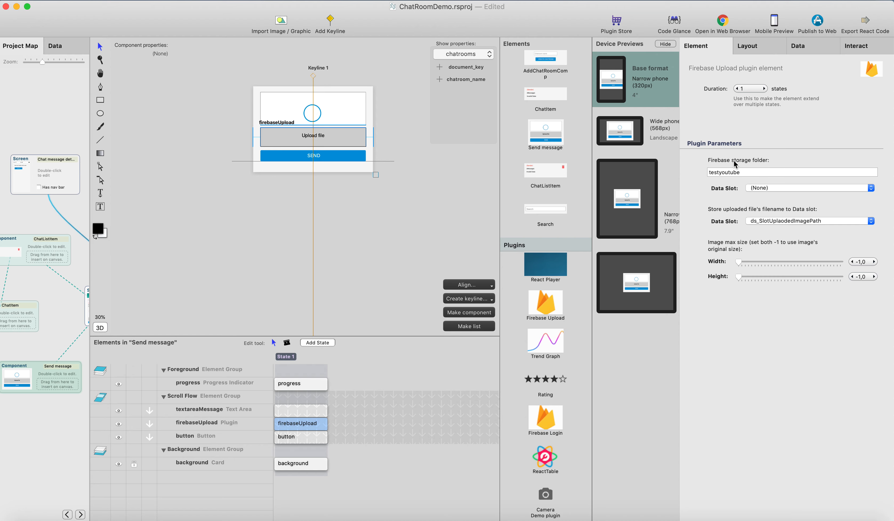
{"action": "left_click", "coordinate": [751, 171]}
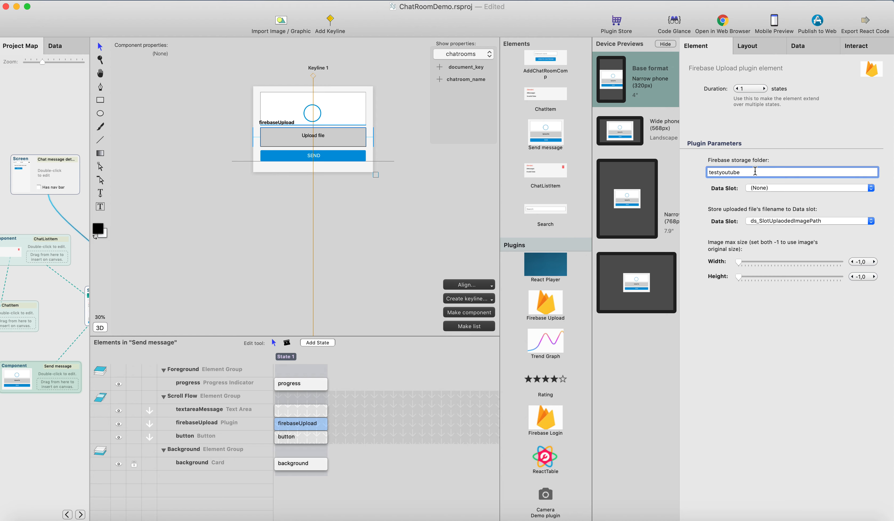
{"action": "left_click_drag", "start_coordinate": [755, 171], "coordinate": [691, 165]}
{"action": "type", "text": "youtu"}
{"action": "key", "text": "Return"}
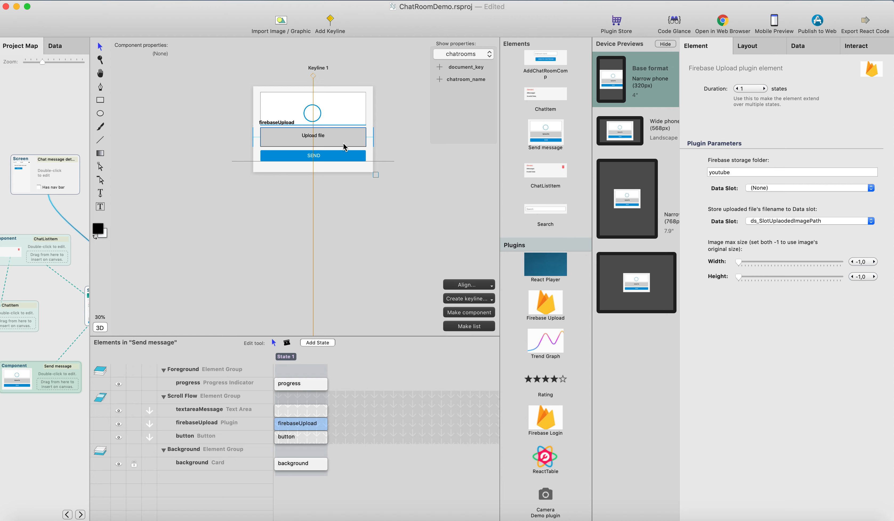
- Run the project in the Chrome web browser and check the chatdemobackend storage files in the Firebase console
{"action": "left_click", "coordinate": [723, 22]}
{"action": "left_click", "coordinate": [314, 181]}
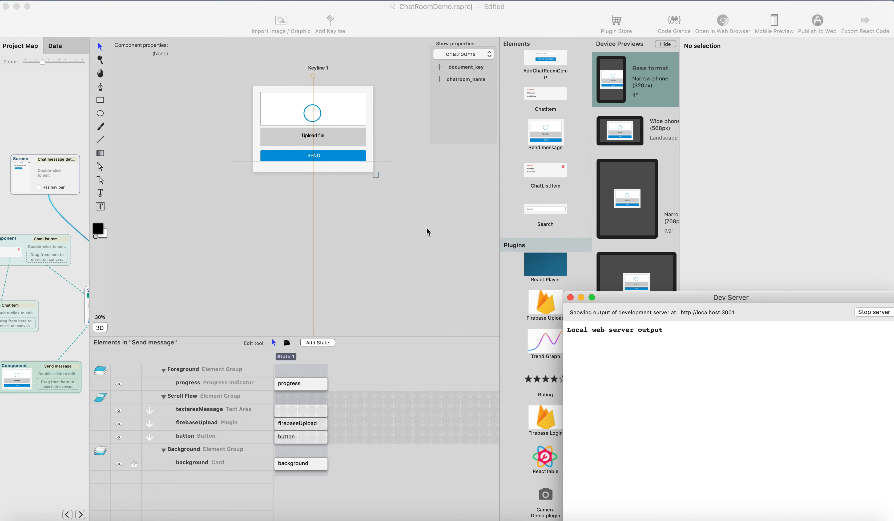
{"action": "left_click", "coordinate": [120, 518]}
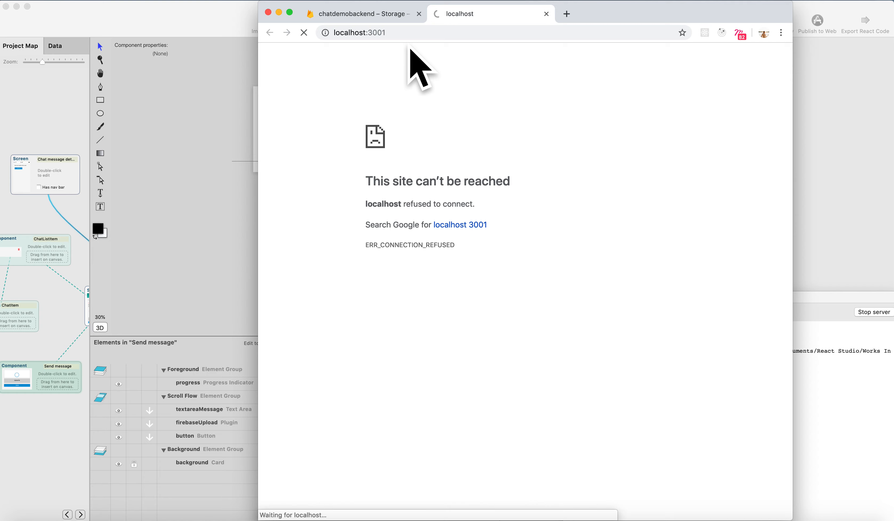
{"action": "left_click", "coordinate": [368, 15]}
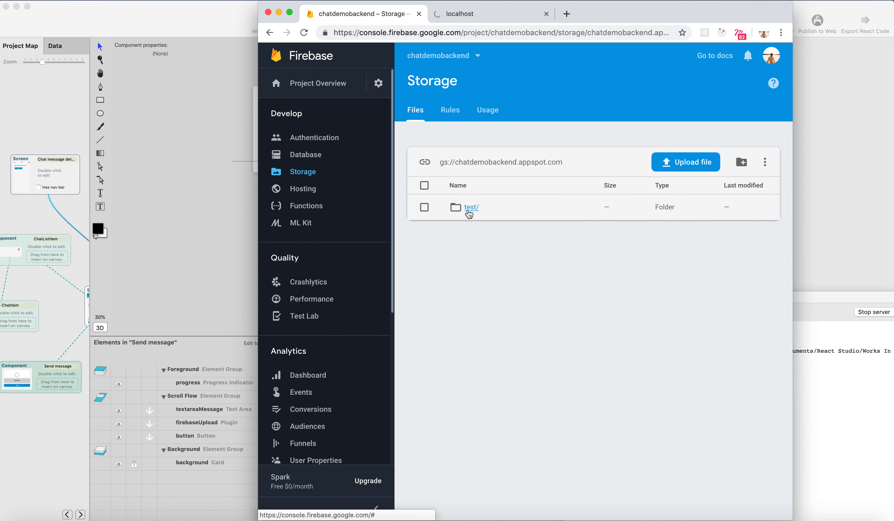
{"action": "left_click", "coordinate": [478, 13]}
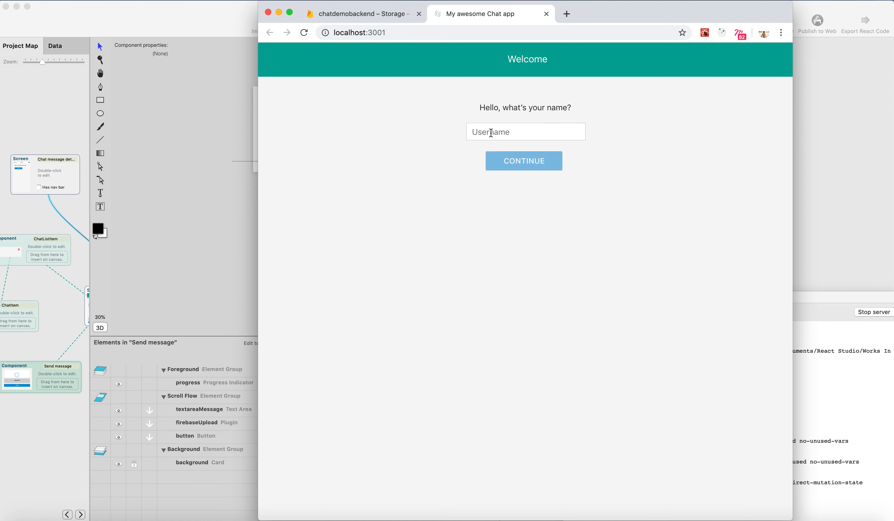
- Enter a username on the Welcome screen and continue to the chatrooms
{"action": "left_click", "coordinate": [491, 133]}
{"action": "type", "text": "Antti"}
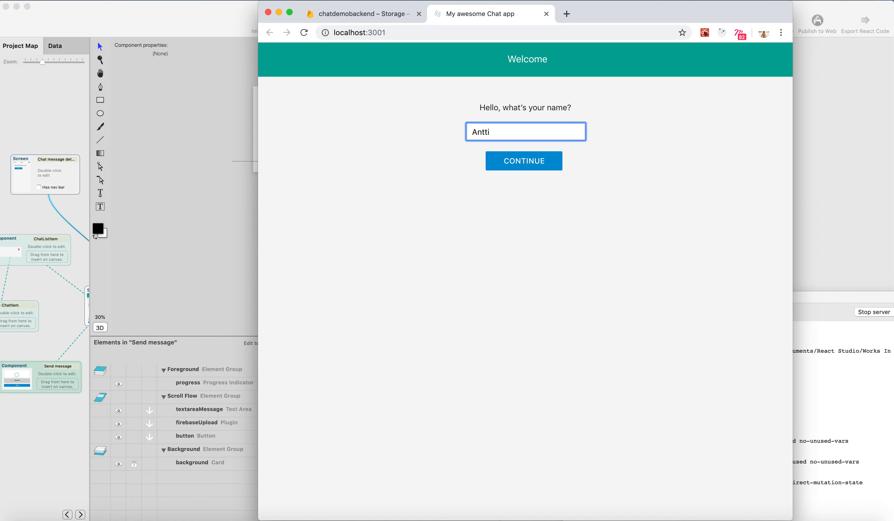
{"action": "left_click", "coordinate": [509, 157]}
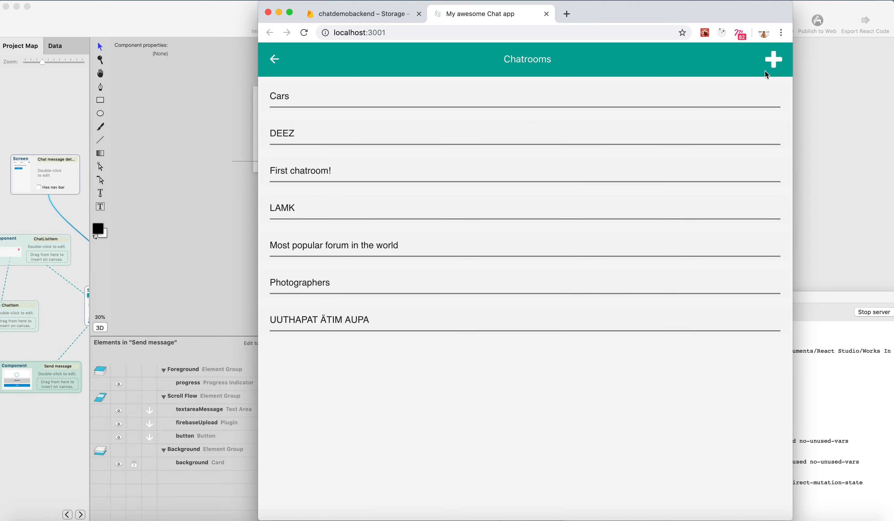
- Create a new chatroom named TestChatroom
{"action": "left_click", "coordinate": [773, 57]}
{"action": "left_click", "coordinate": [504, 128]}
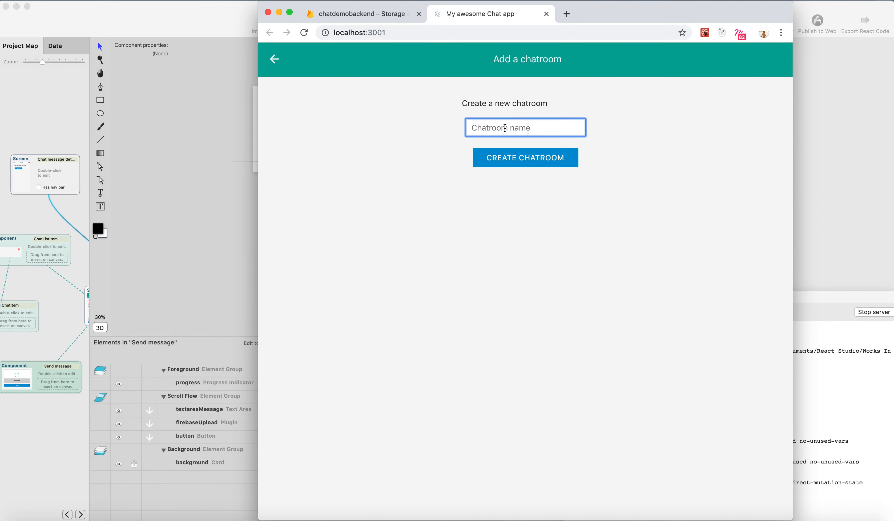
{"action": "type", "text": "TestChatroom"}
{"action": "left_click", "coordinate": [509, 159]}
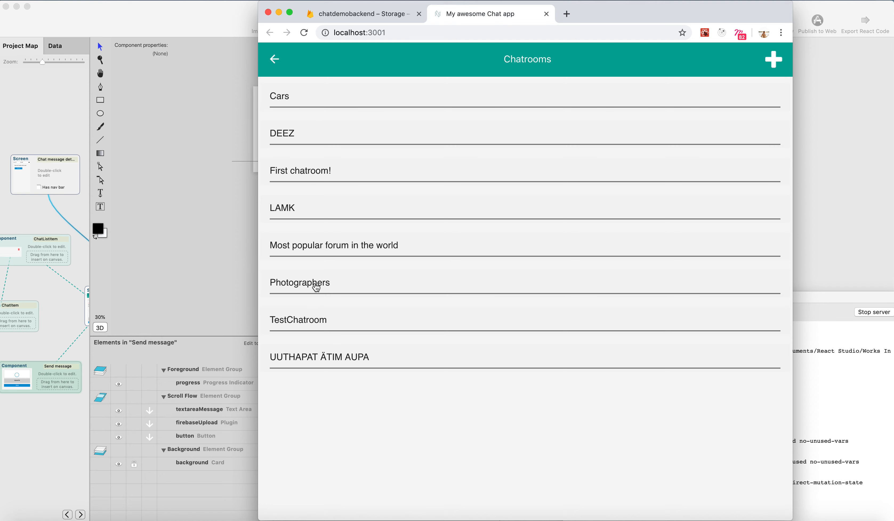
- Open TestChatroom and choose "Photo 09-01-2019, 11.01.31 (6).jpg" from the Gotlanti 2012 folder as the file to upload
{"action": "left_click", "coordinate": [314, 321]}
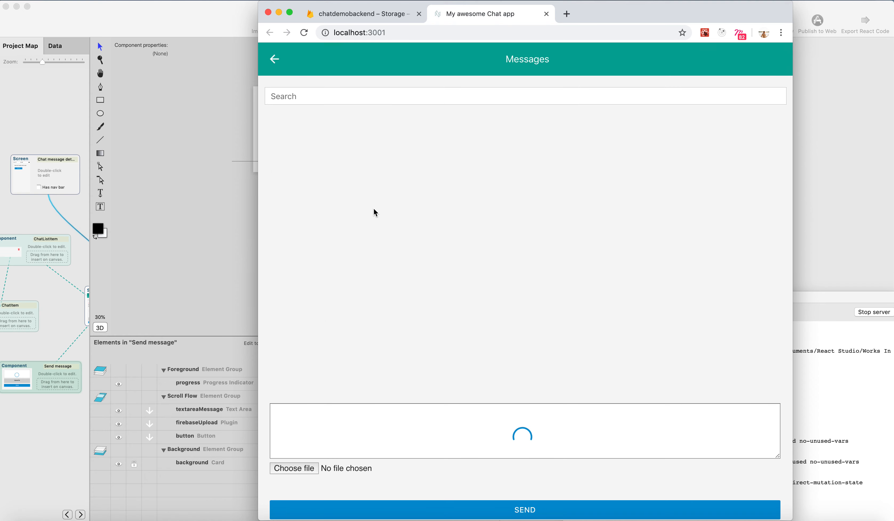
{"action": "left_click", "coordinate": [304, 471]}
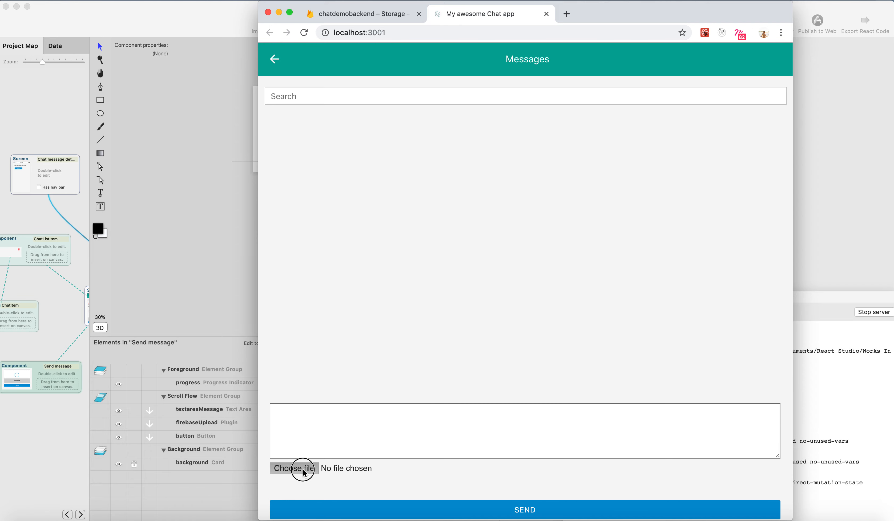
{"action": "scroll", "coordinate": [498, 152], "scroll_direction": "down", "scroll_amount": 10}
{"action": "scroll", "coordinate": [498, 157], "scroll_direction": "right", "scroll_amount": 5}
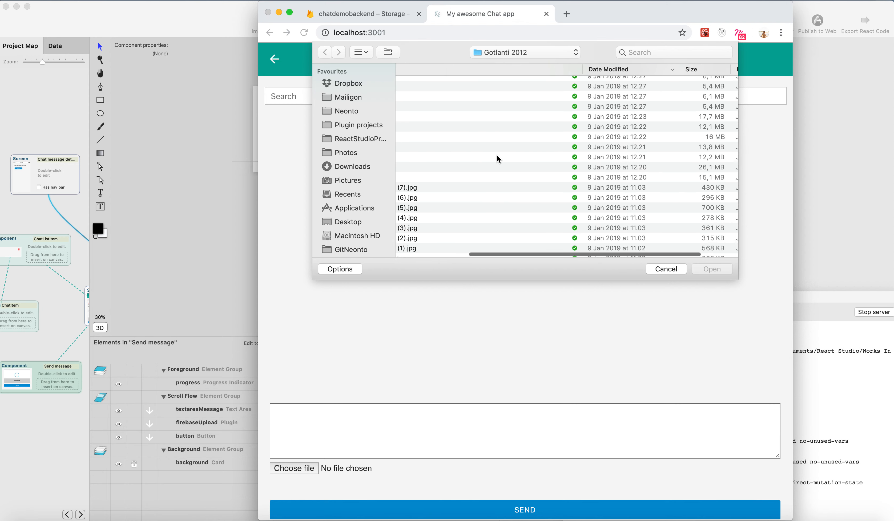
{"action": "scroll", "coordinate": [465, 172], "scroll_direction": "down", "scroll_amount": 1}
{"action": "left_click", "coordinate": [426, 189]}
{"action": "left_click", "coordinate": [711, 269]}
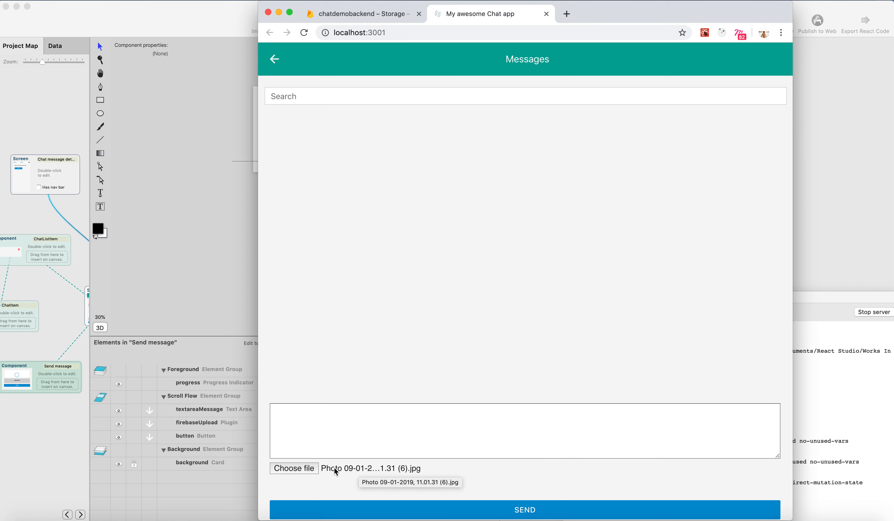
- Write the message "Hello world!" and send it with the chosen photo
{"action": "left_click", "coordinate": [318, 419]}
{"action": "type", "text": "Hello world!"}
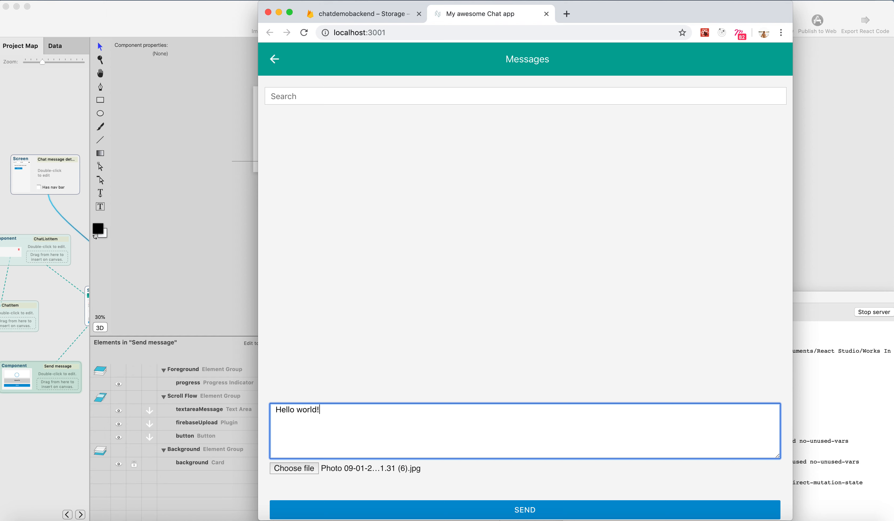
{"action": "left_click", "coordinate": [523, 510]}
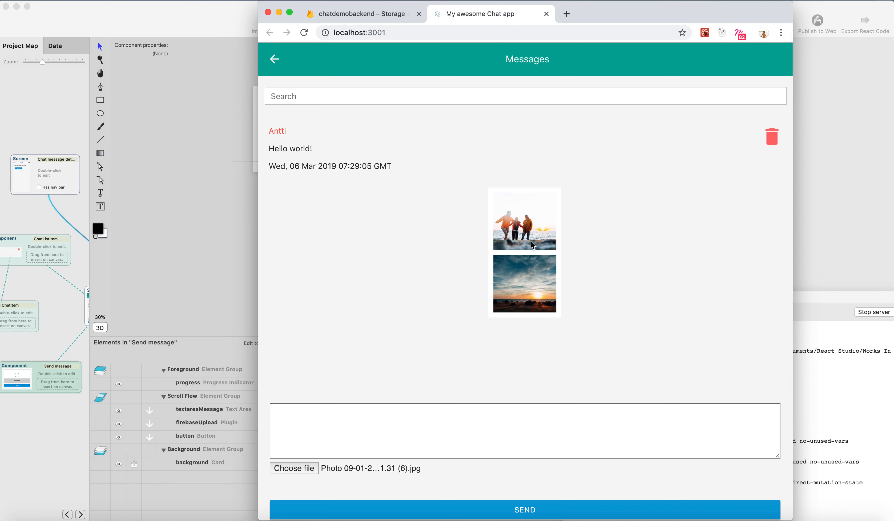
- Switch back to React Studio and review the SEND button's save action, checking the data slot mapped to the chatmessages image column
{"action": "left_click", "coordinate": [172, 279]}
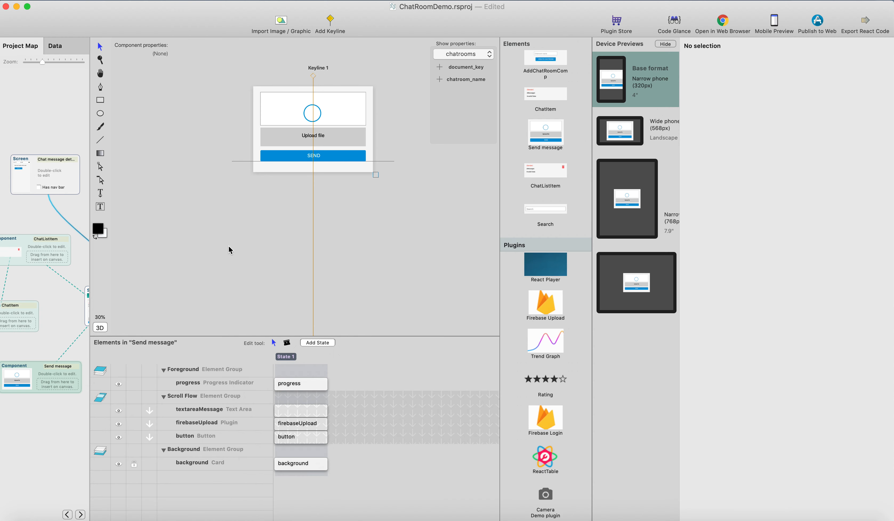
{"action": "left_click", "coordinate": [325, 138]}
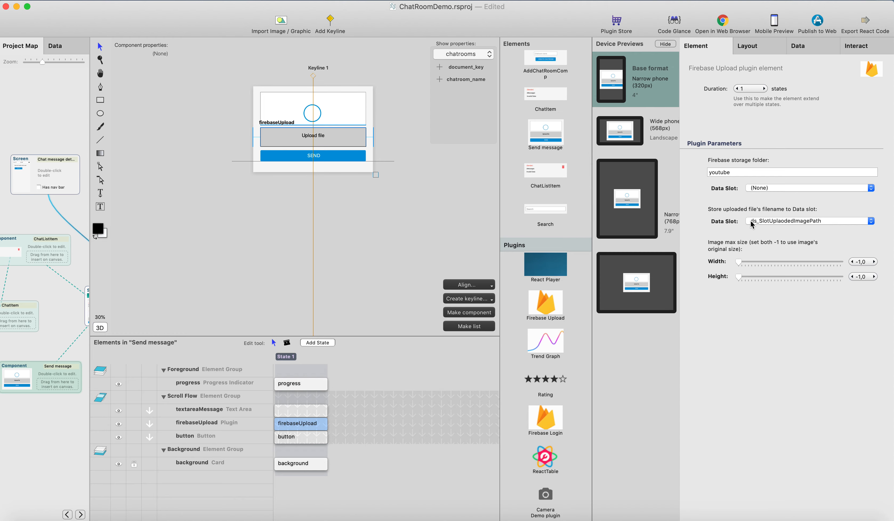
{"action": "left_click", "coordinate": [313, 159]}
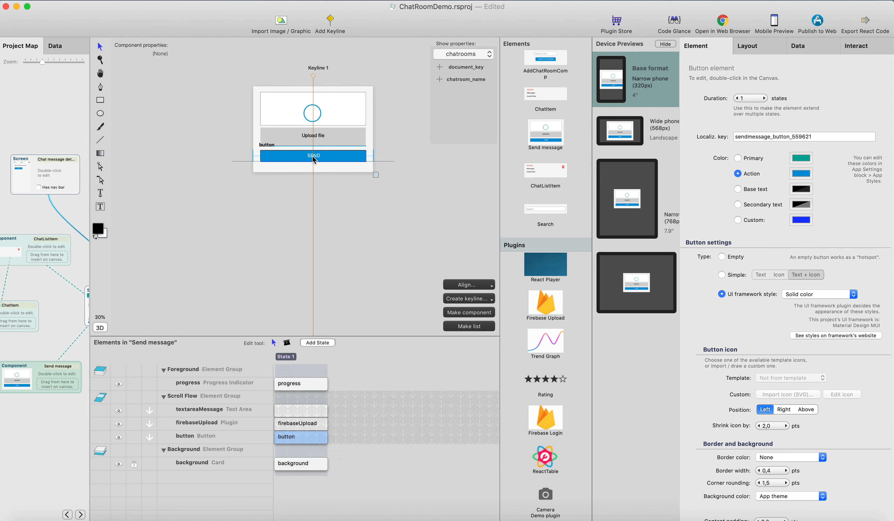
{"action": "left_click", "coordinate": [864, 49]}
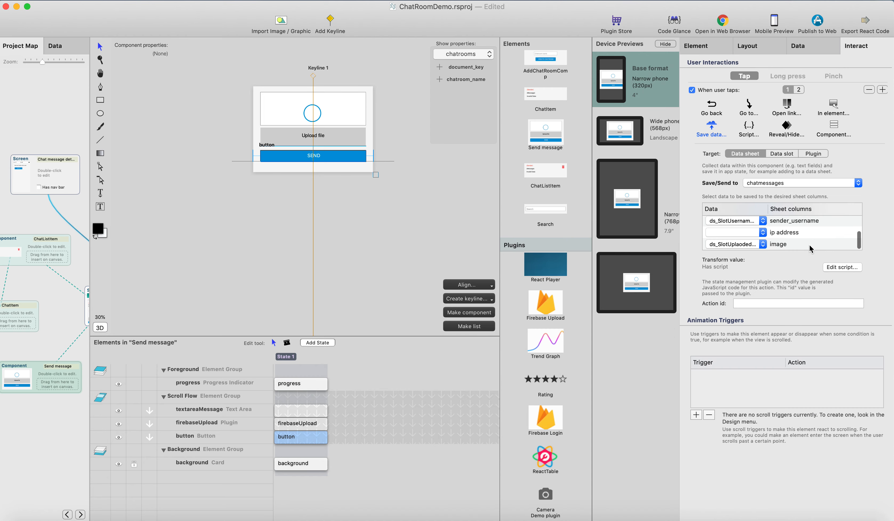
{"action": "scroll", "coordinate": [798, 240], "scroll_direction": "up", "scroll_amount": 2}
{"action": "scroll", "coordinate": [798, 241], "scroll_direction": "down", "scroll_amount": 2}
{"action": "left_click", "coordinate": [743, 244]}
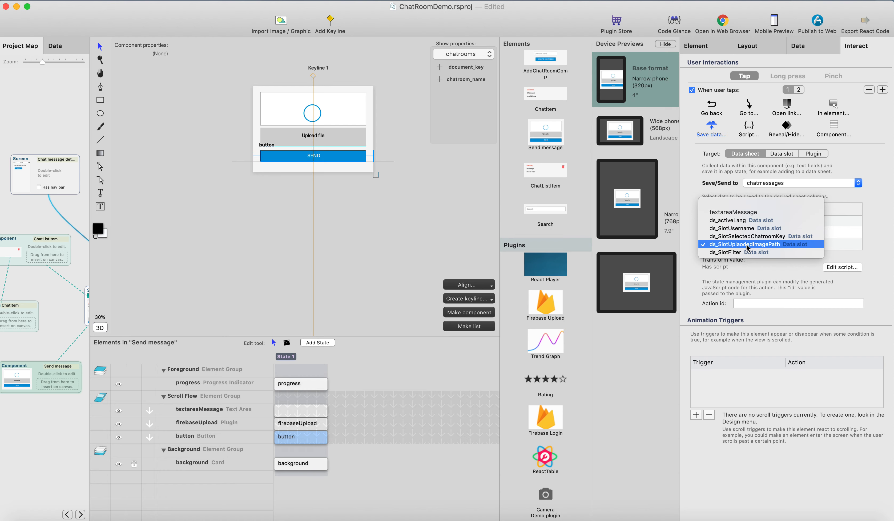
{"action": "left_click", "coordinate": [747, 246]}
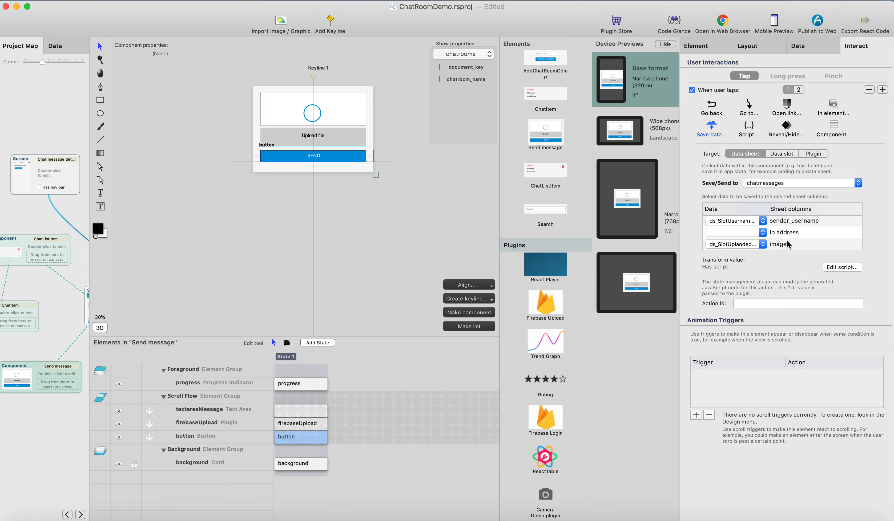
{"action": "left_click", "coordinate": [397, 222]}
- Open the ChatItem component and inspect the data linkage of its image element in State 2
{"action": "left_click", "coordinate": [38, 219]}
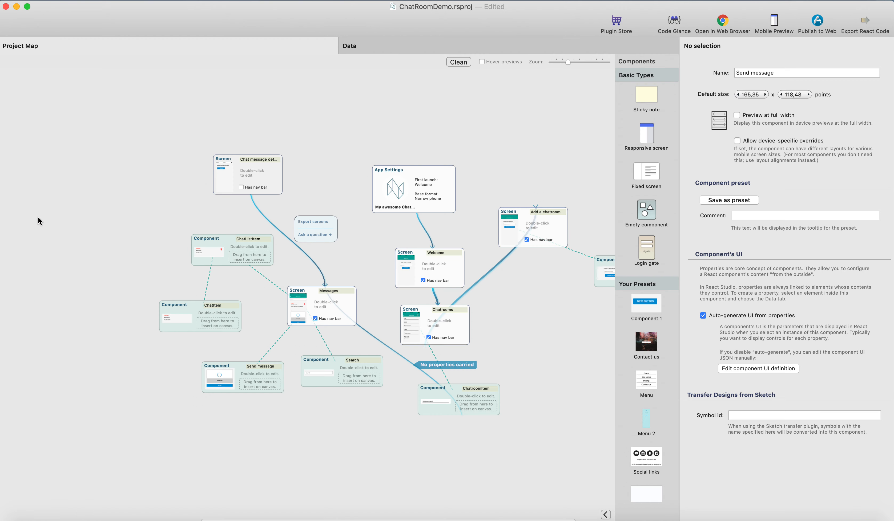
{"action": "left_click", "coordinate": [180, 306]}
{"action": "double_click", "coordinate": [180, 307]}
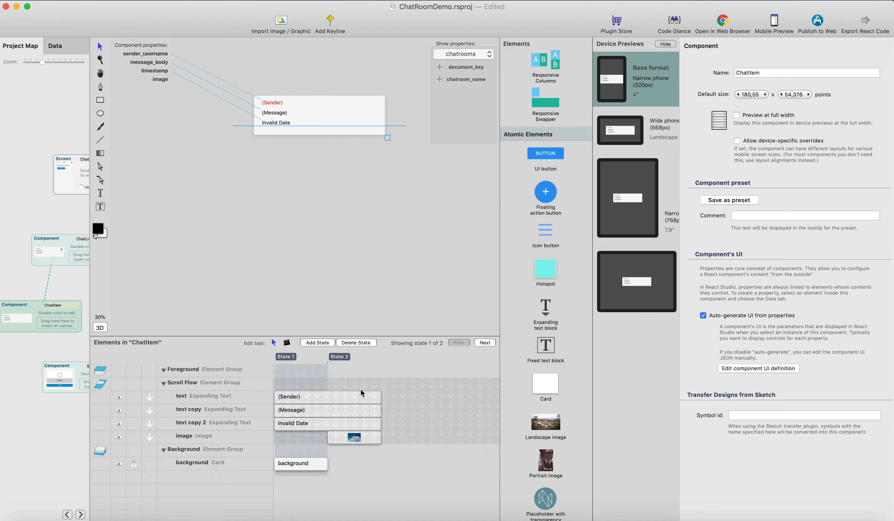
{"action": "left_click", "coordinate": [358, 424]}
{"action": "left_click", "coordinate": [344, 174]}
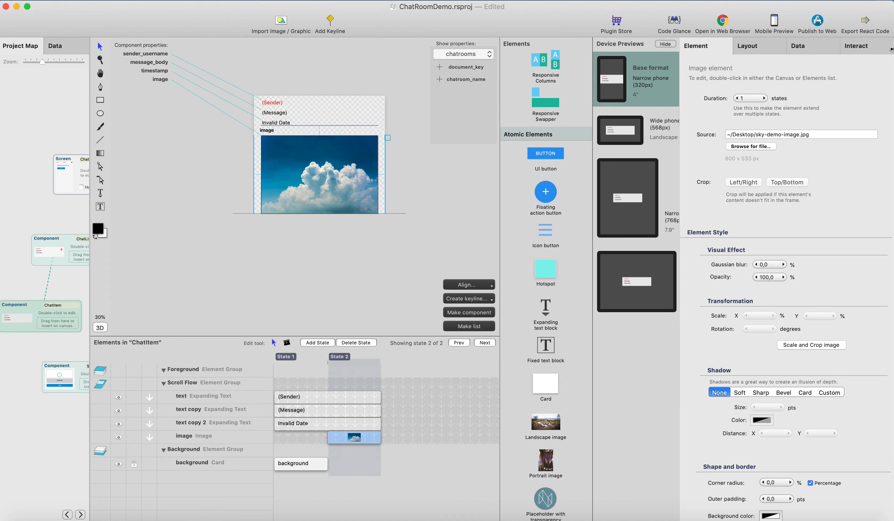
{"action": "left_click", "coordinate": [824, 52]}
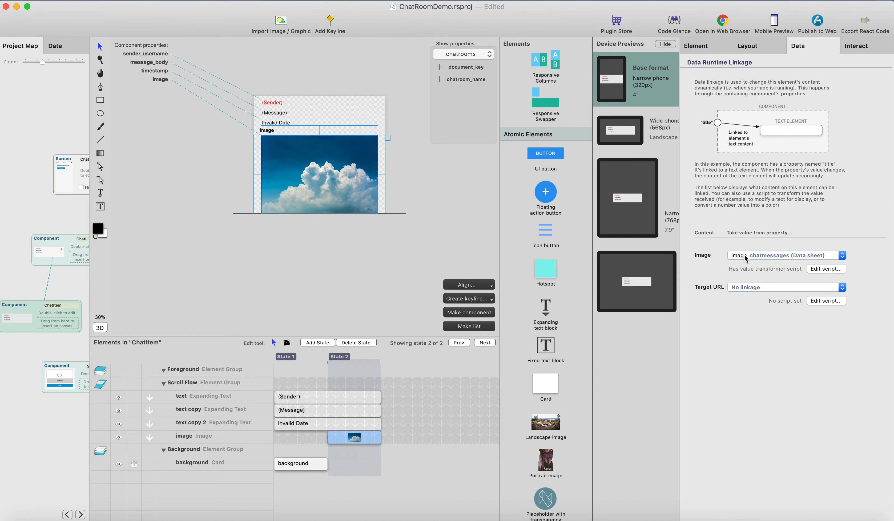
- Check the image element's link to the chatmessages image column, view the chatmessages data sheet, and return to the project map
{"action": "left_click", "coordinate": [781, 256]}
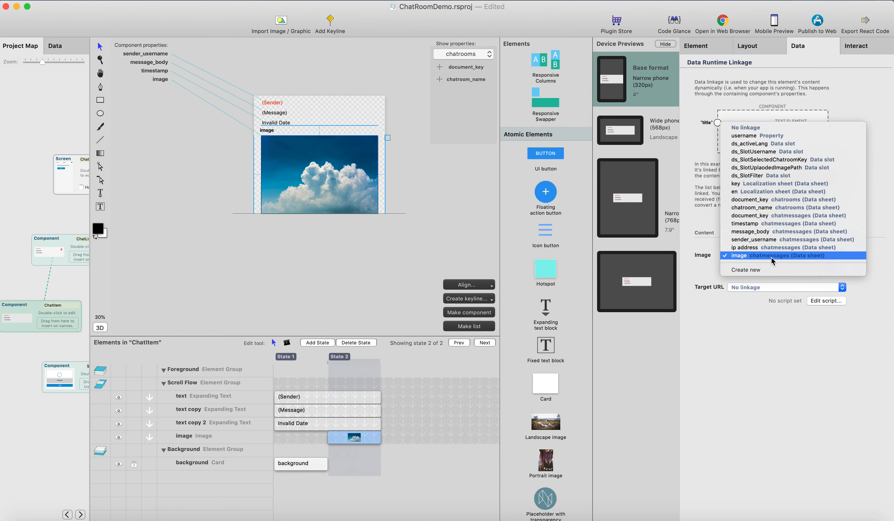
{"action": "left_click", "coordinate": [772, 257]}
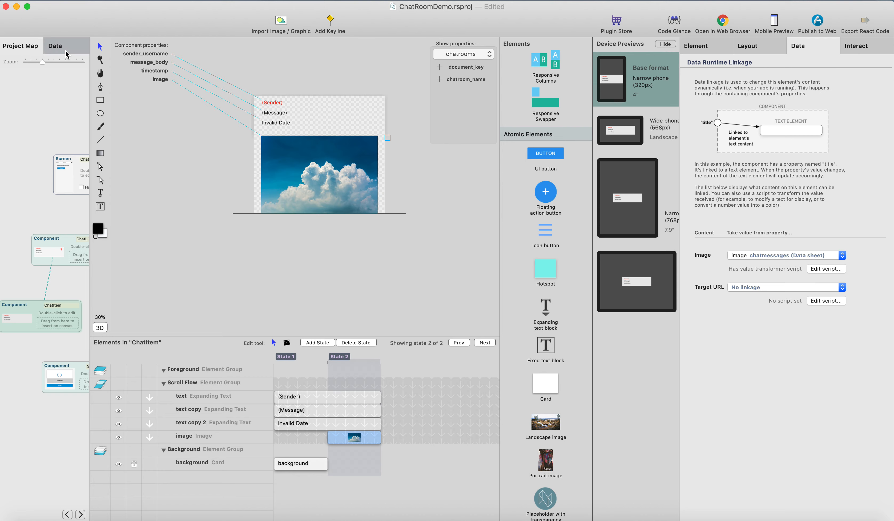
{"action": "left_click", "coordinate": [66, 50]}
{"action": "left_click", "coordinate": [165, 68]}
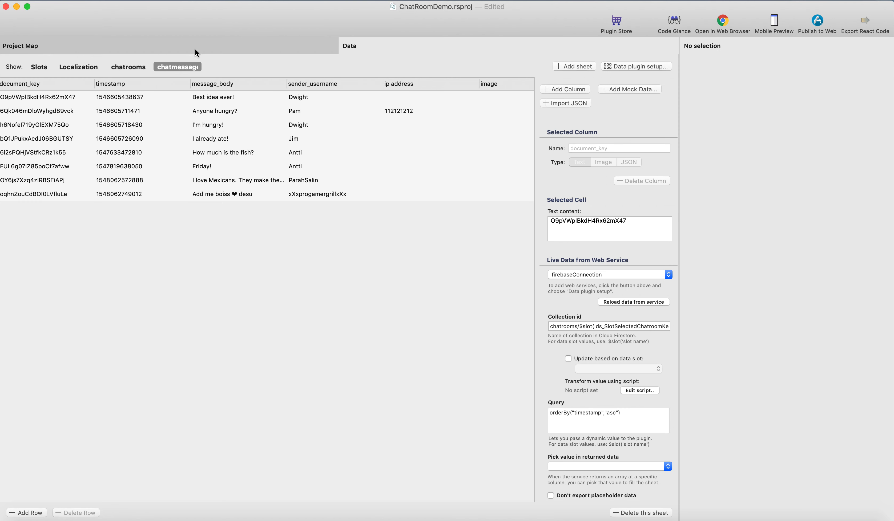
{"action": "left_click", "coordinate": [184, 50]}
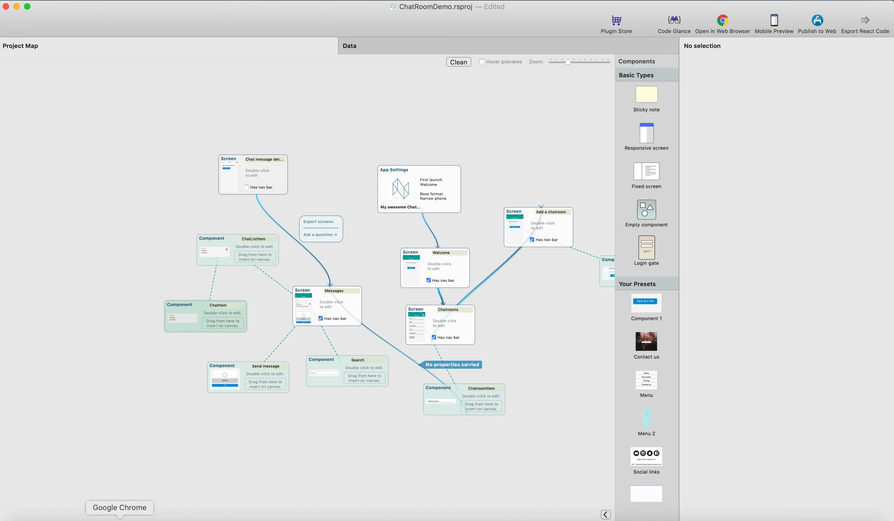
- Switch to Chrome and reload the chatdemobackend Firebase Storage page to refresh its file list
{"action": "left_click", "coordinate": [135, 516]}
{"action": "left_click", "coordinate": [413, 16]}
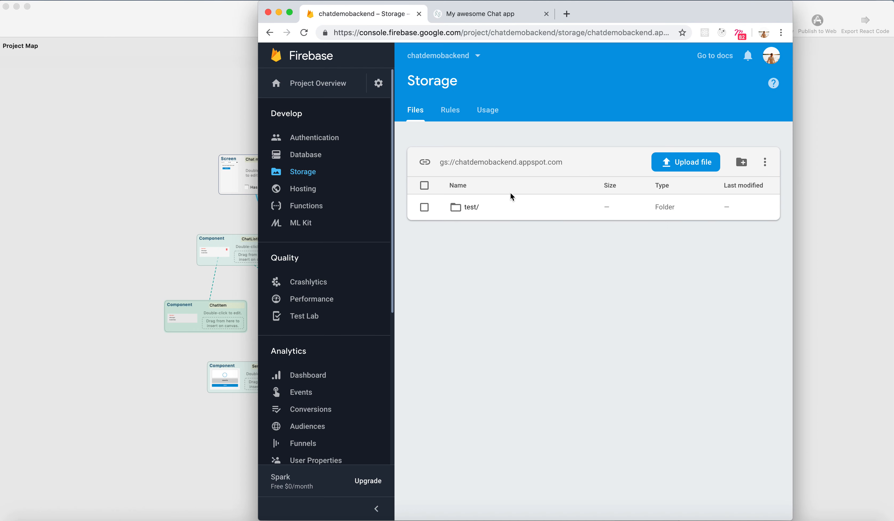
{"action": "left_click", "coordinate": [458, 33]}
{"action": "key", "text": "Return"}
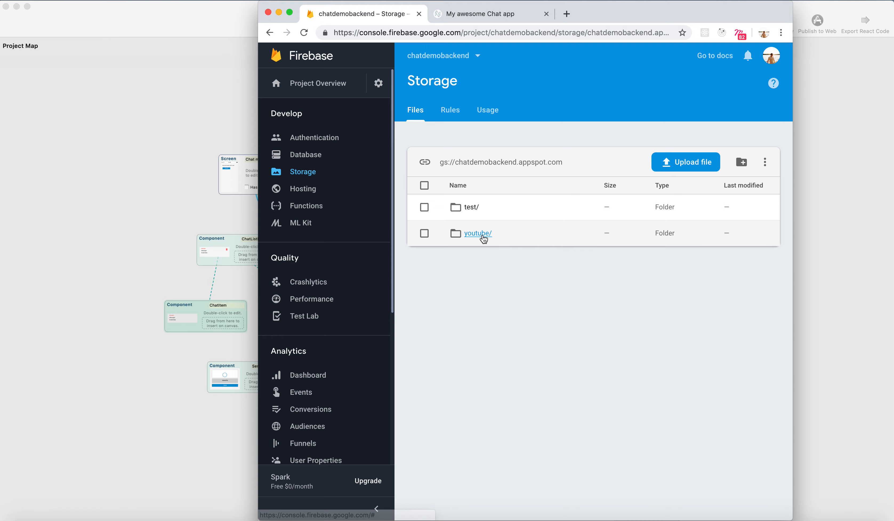
- Return to React Studio, open the Send message component, and check the Firebase storage folder set on the firebaseUpload element
{"action": "left_click", "coordinate": [63, 246]}
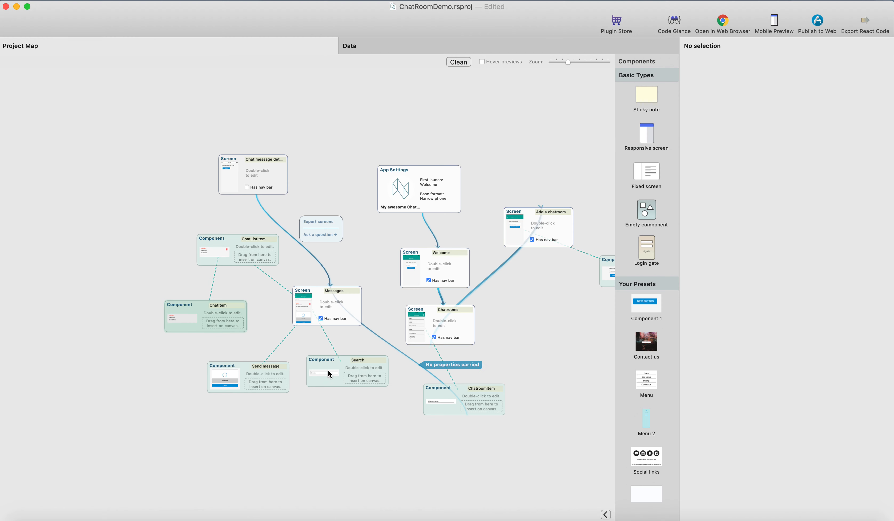
{"action": "double_click", "coordinate": [253, 372]}
{"action": "left_click", "coordinate": [330, 143]}
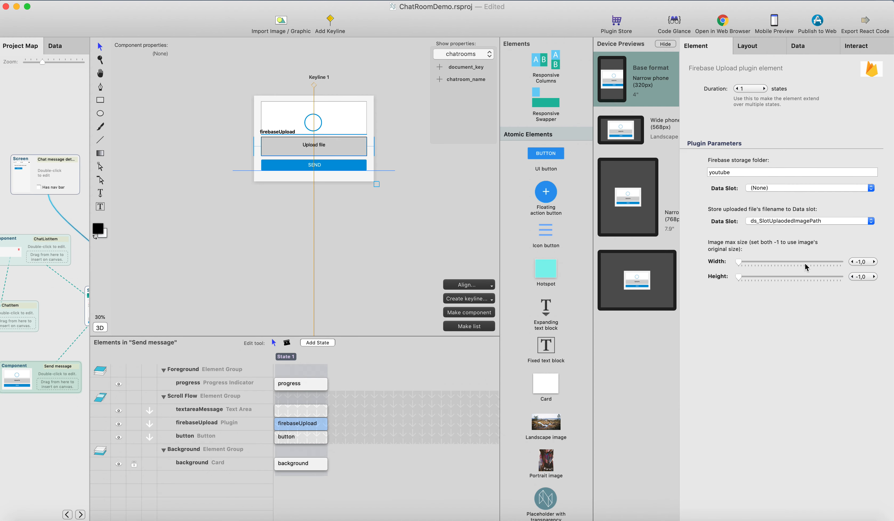
{"action": "left_click_drag", "start_coordinate": [748, 173], "coordinate": [694, 172]}
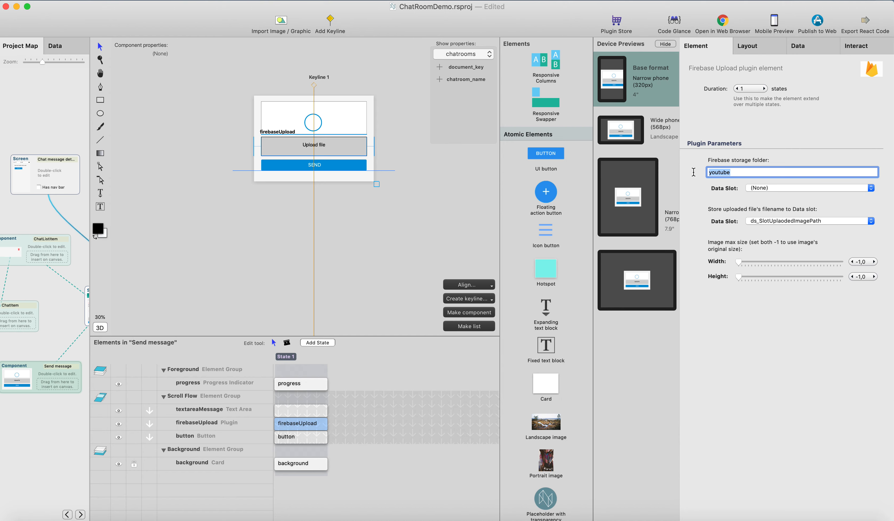
- Switch to Chrome, open the youtube folder in Firebase Storage, and view the uploaded image's details
{"action": "left_click", "coordinate": [143, 512]}
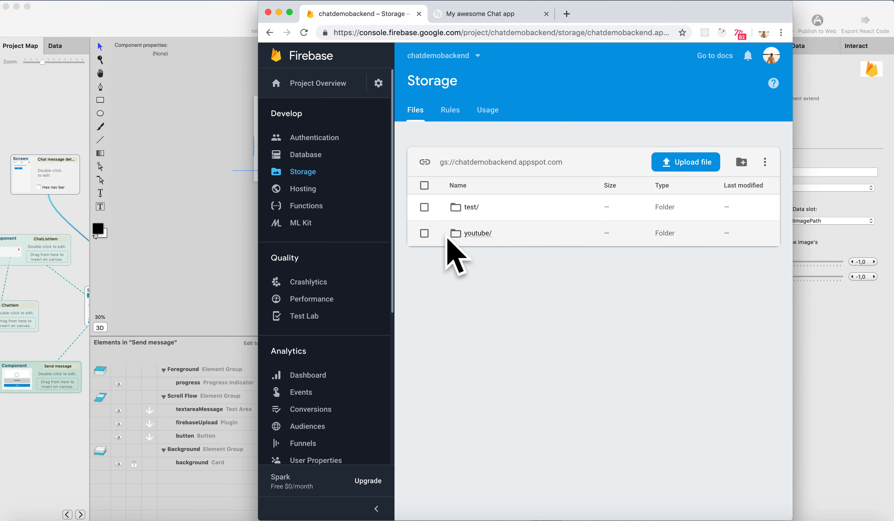
{"action": "left_click", "coordinate": [465, 233]}
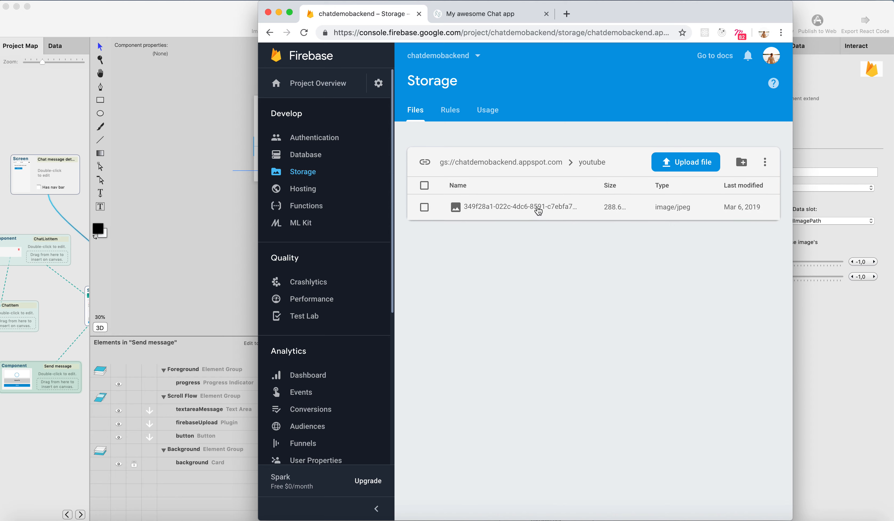
{"action": "left_click", "coordinate": [538, 212]}
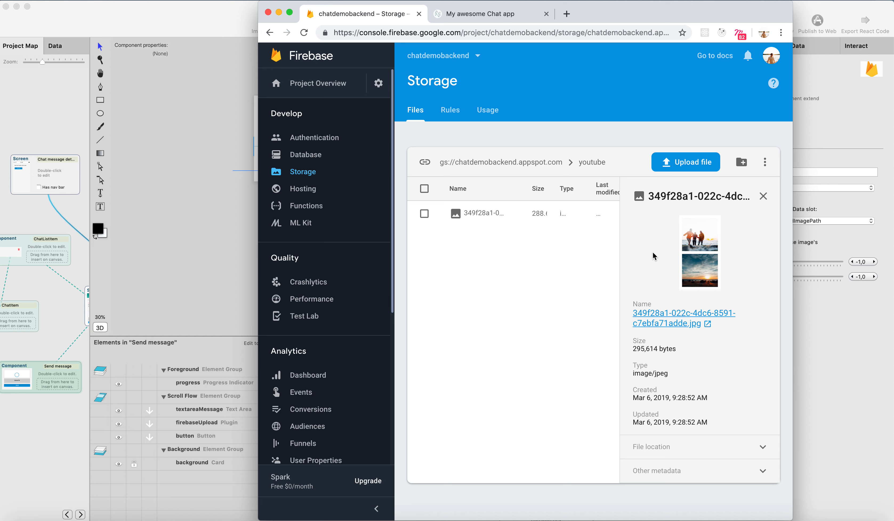
- Switch back to React Studio, show the Plugin Manager, and open the Firebase Upload plugin in the Plugin Editor
{"action": "left_click", "coordinate": [231, 161]}
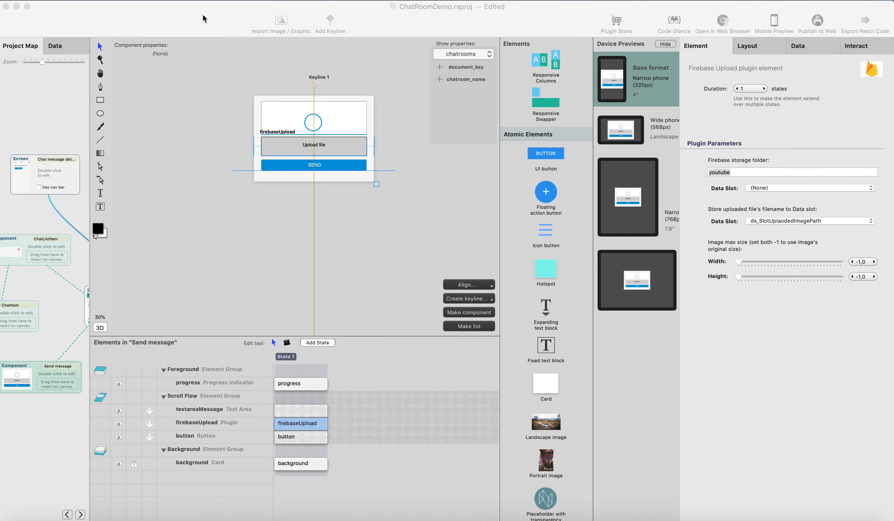
{"action": "left_click", "coordinate": [178, 1]}
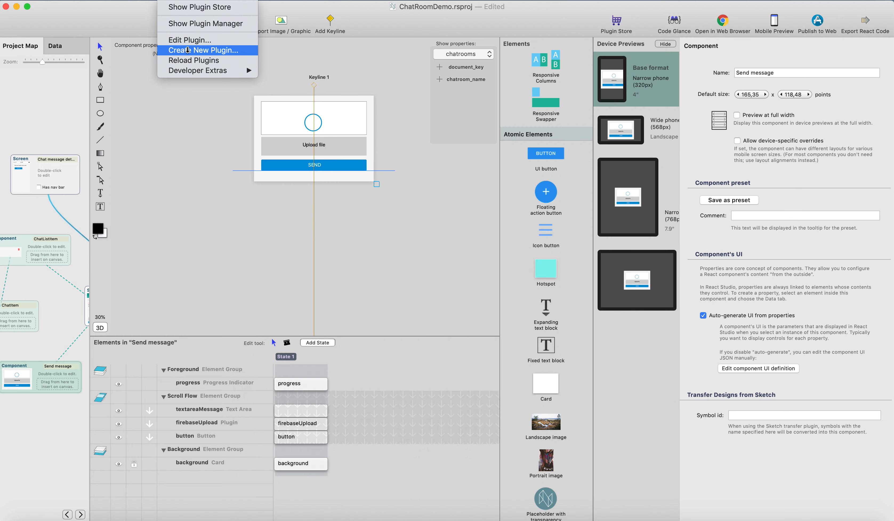
{"action": "left_click", "coordinate": [190, 22]}
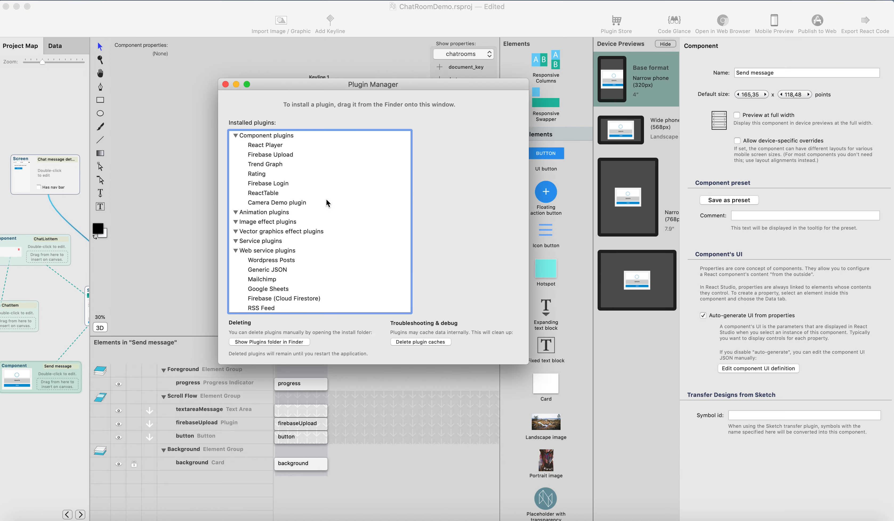
{"action": "left_click", "coordinate": [275, 155]}
{"action": "left_click", "coordinate": [499, 123]}
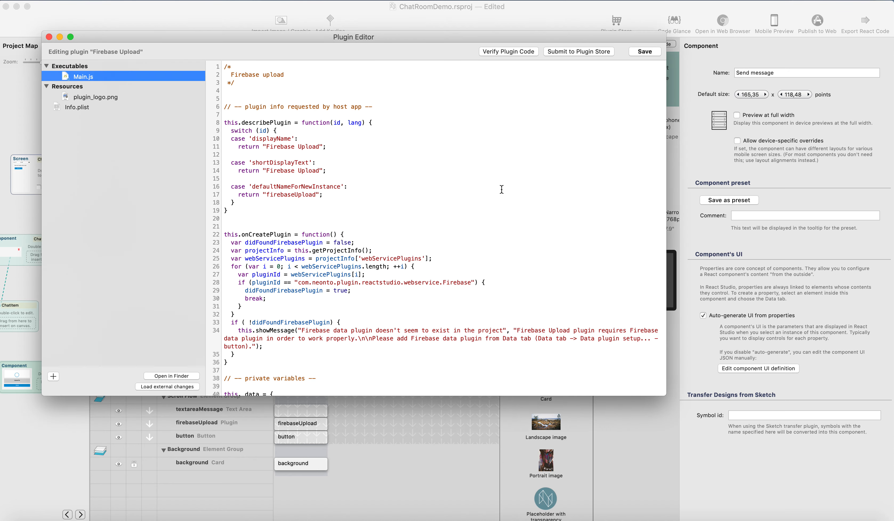
- Look through the Firebase Upload plugin's Main.js code and return to its beginning
{"action": "scroll", "coordinate": [375, 178], "scroll_direction": "down", "scroll_amount": 15}
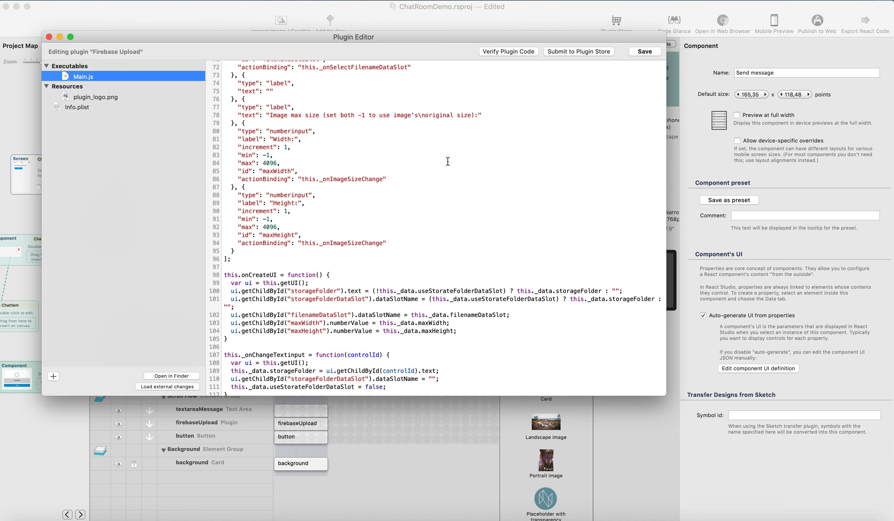
{"action": "scroll", "coordinate": [447, 162], "scroll_direction": "up", "scroll_amount": 15}
{"action": "scroll", "coordinate": [447, 159], "scroll_direction": "up", "scroll_amount": 3}
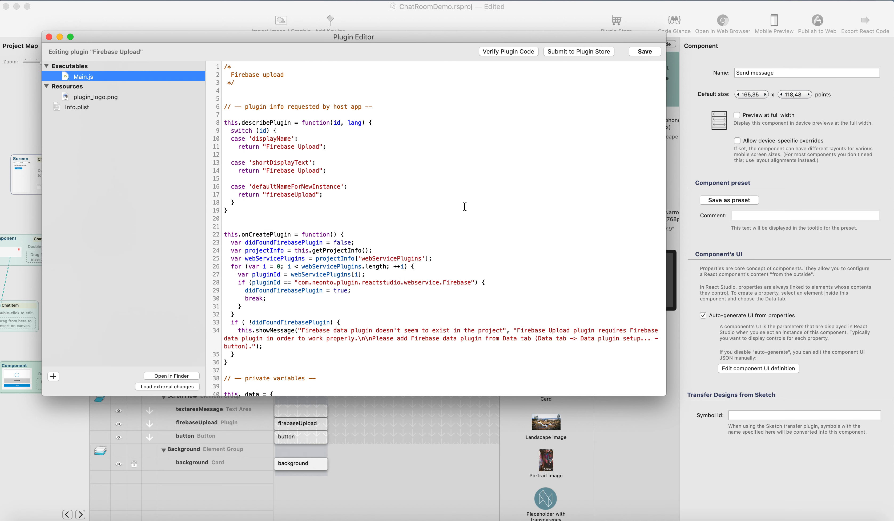